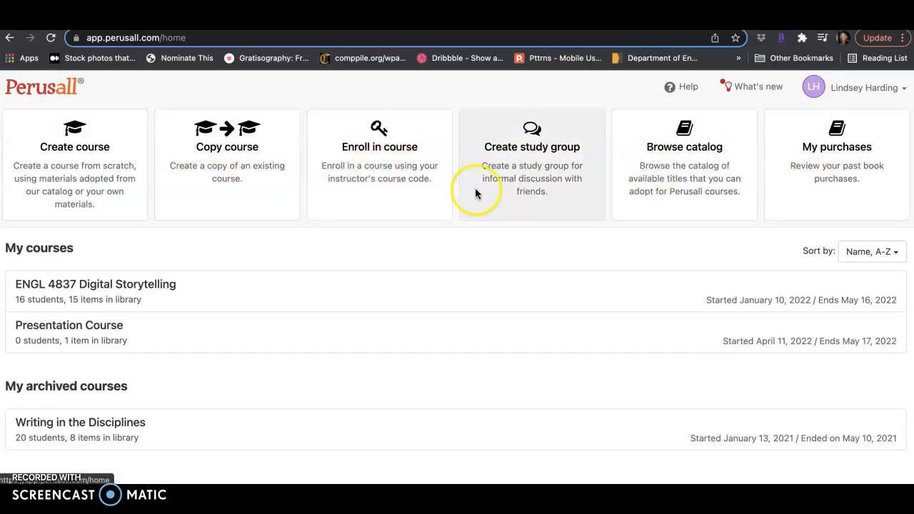
- Open the Presentation Course and start a new assignment in it
{"action": "left_click", "coordinate": [107, 325]}
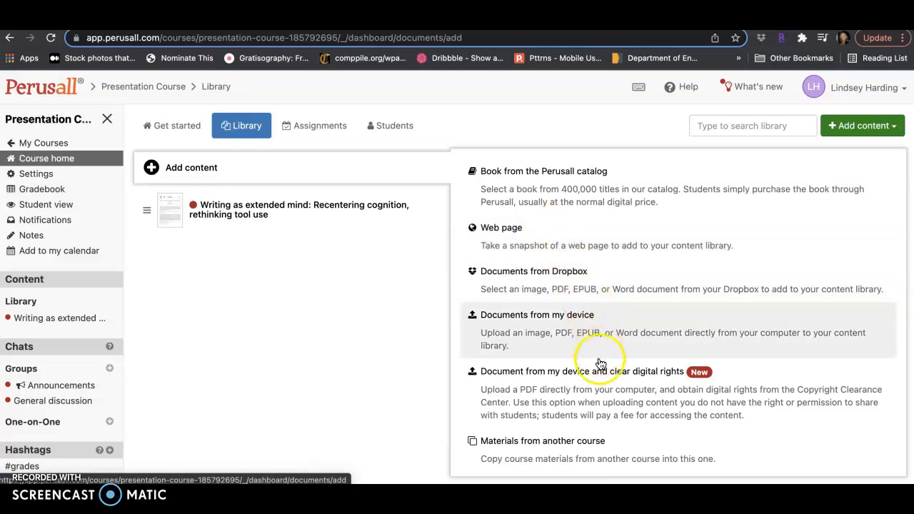
{"action": "scroll", "coordinate": [607, 396], "scroll_direction": "down", "scroll_amount": 3}
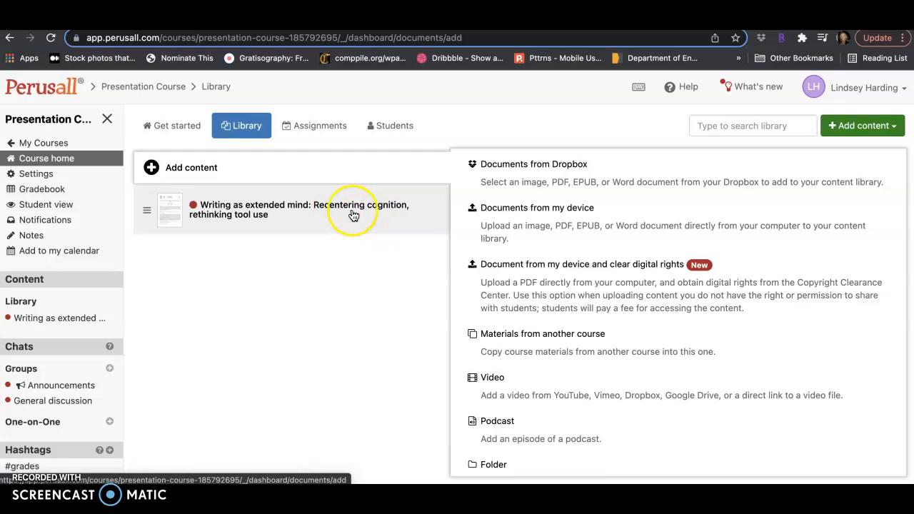
{"action": "left_click", "coordinate": [320, 130]}
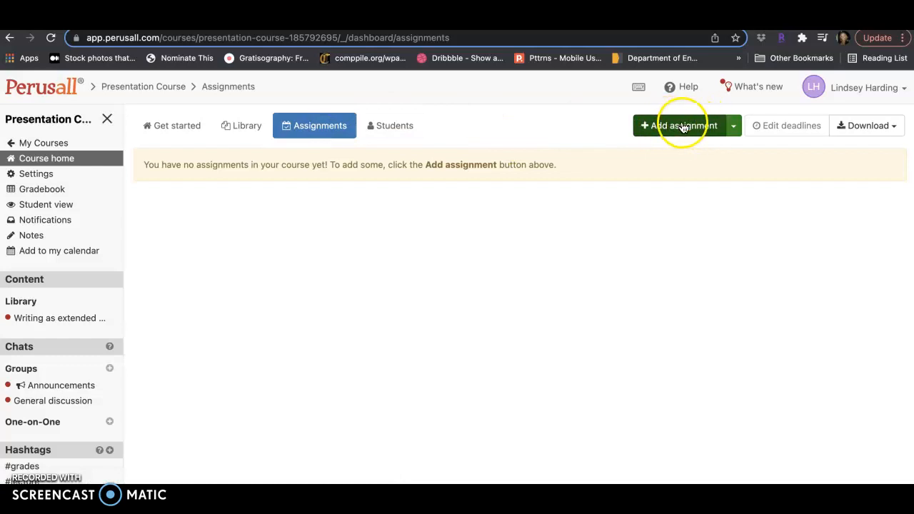
{"action": "left_click", "coordinate": [684, 127]}
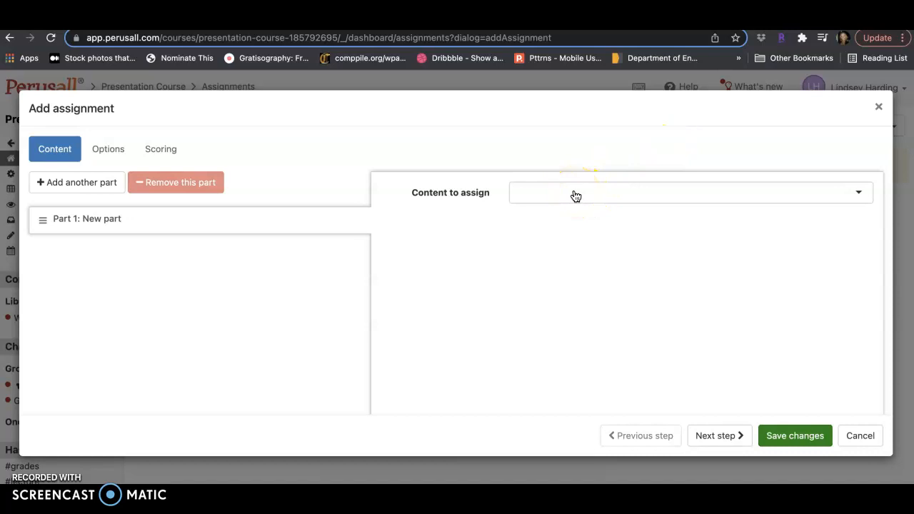
- Assign "Writing as extended mind: Recentering cognition, rethinking tool use" as the assignment's content, including all of its content
{"action": "left_click", "coordinate": [576, 196]}
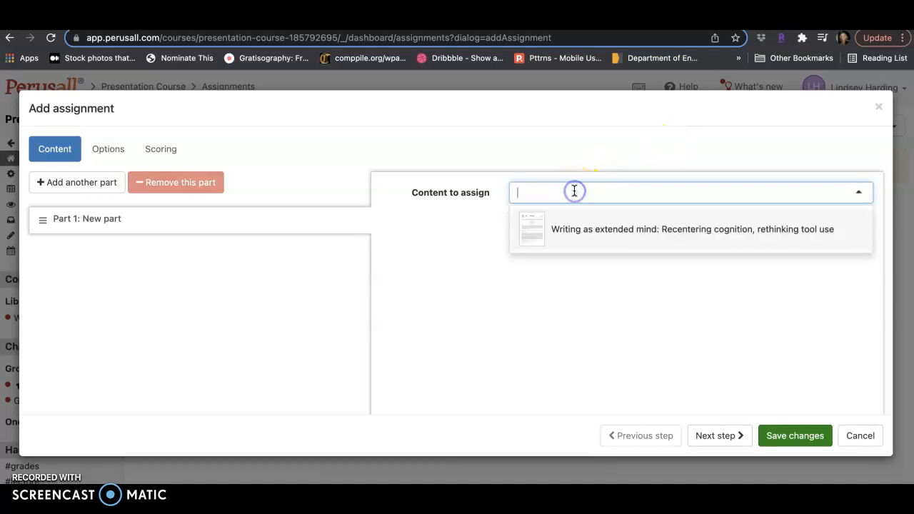
{"action": "left_click", "coordinate": [583, 240]}
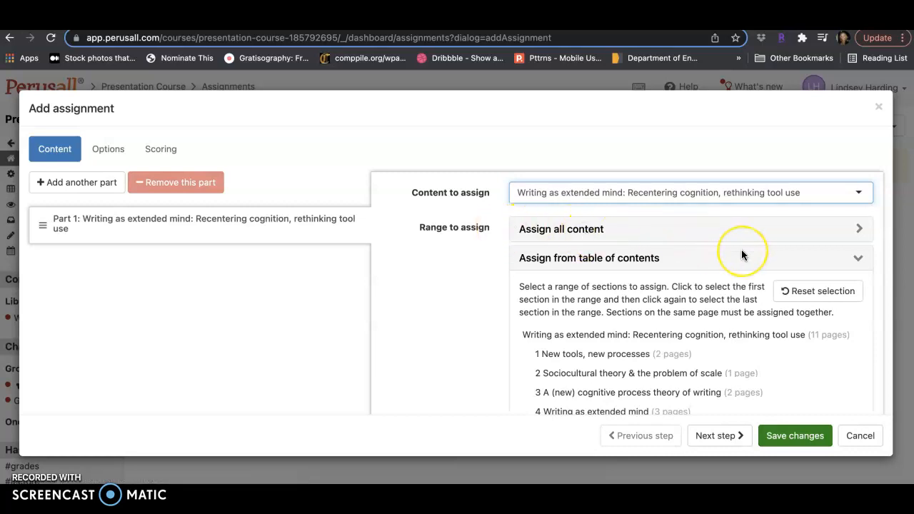
{"action": "scroll", "coordinate": [742, 255], "scroll_direction": "down", "scroll_amount": 3}
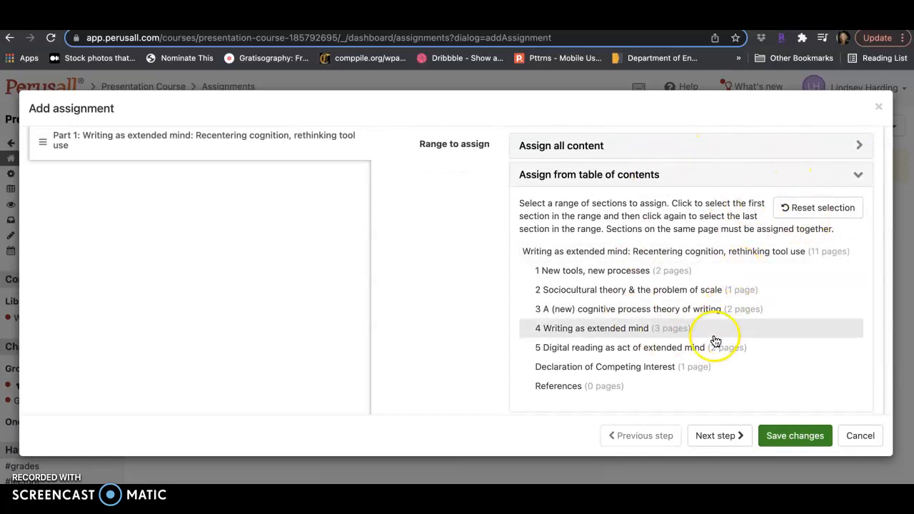
{"action": "scroll", "coordinate": [710, 354], "scroll_direction": "down", "scroll_amount": 2}
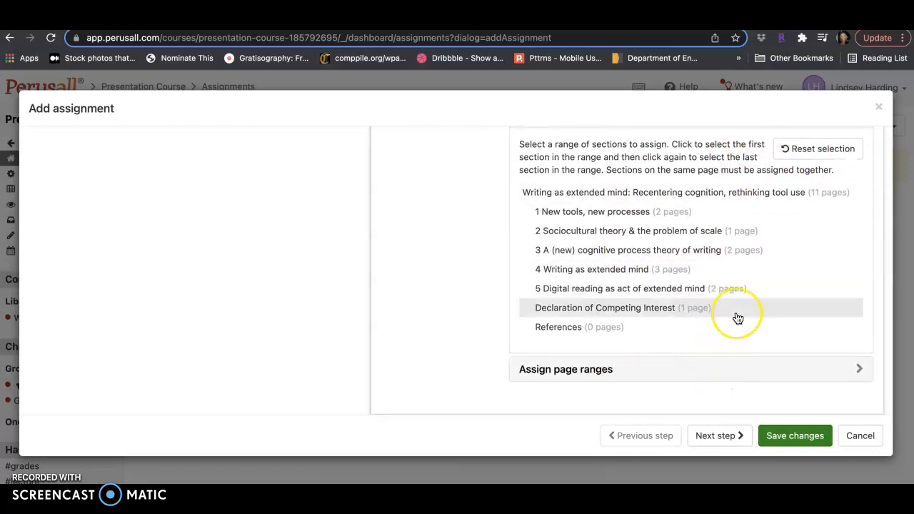
{"action": "scroll", "coordinate": [737, 317], "scroll_direction": "up", "scroll_amount": 3}
{"action": "left_click", "coordinate": [861, 210]}
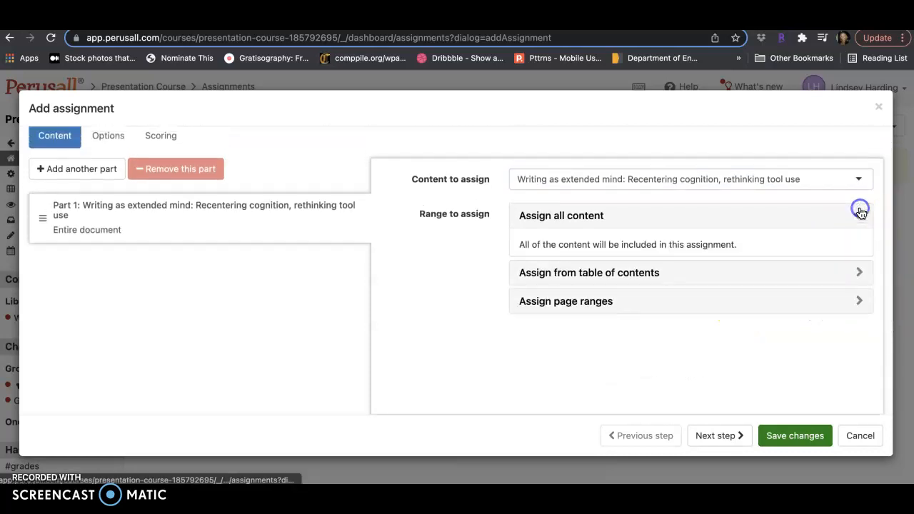
- Set the submission deadline to Friday April 22, 2022, 12:00 PM and name the assignment "Sample Assignment"
{"action": "left_click", "coordinate": [735, 440]}
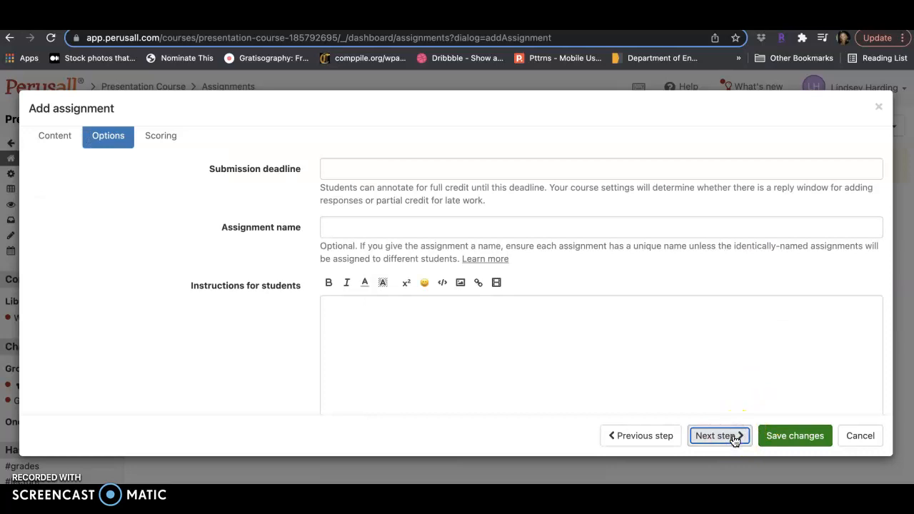
{"action": "left_click", "coordinate": [503, 170]}
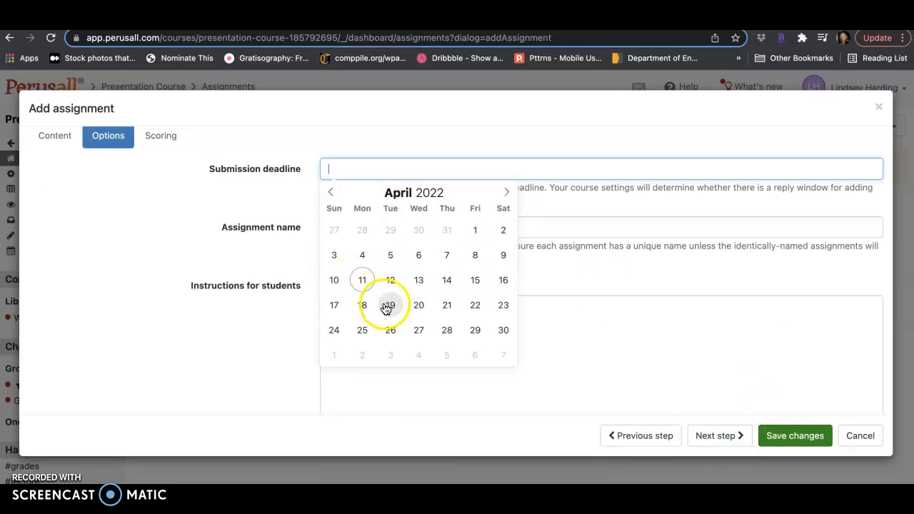
{"action": "left_click", "coordinate": [475, 312]}
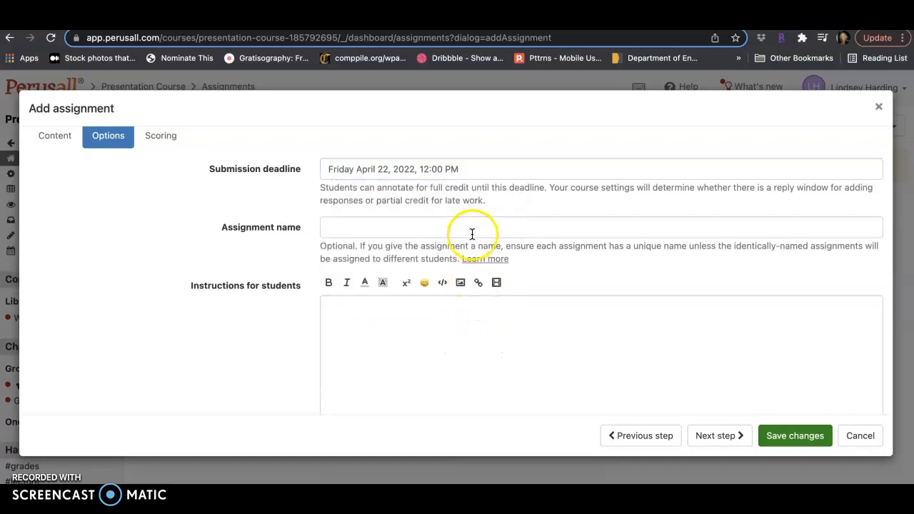
{"action": "left_click", "coordinate": [475, 226]}
{"action": "type", "text": "S"}
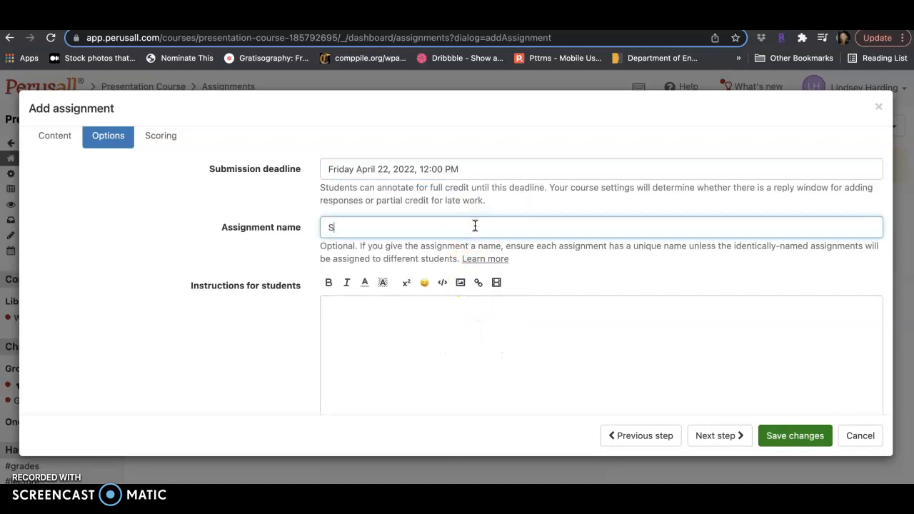
{"action": "type", "text": "ample Assignment"}
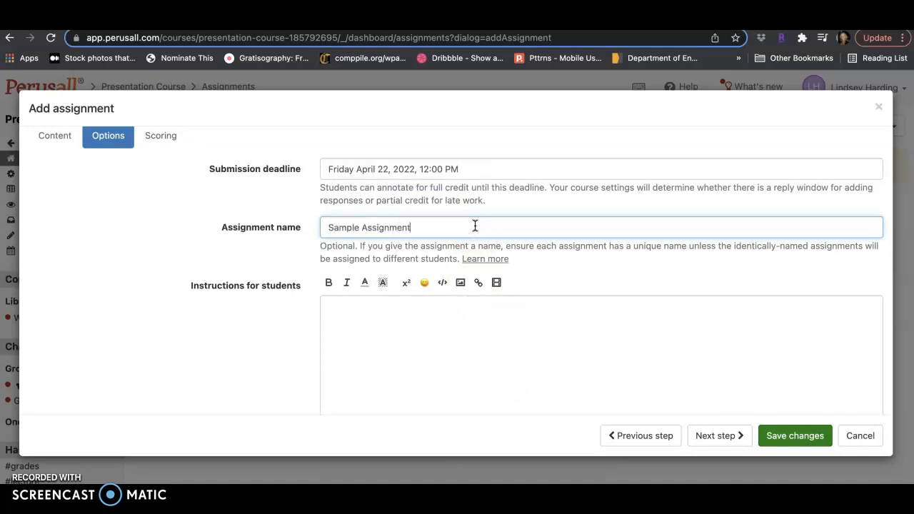
- Begin the instructions for students with the line "Identify the main ideas."
{"action": "left_click", "coordinate": [487, 308]}
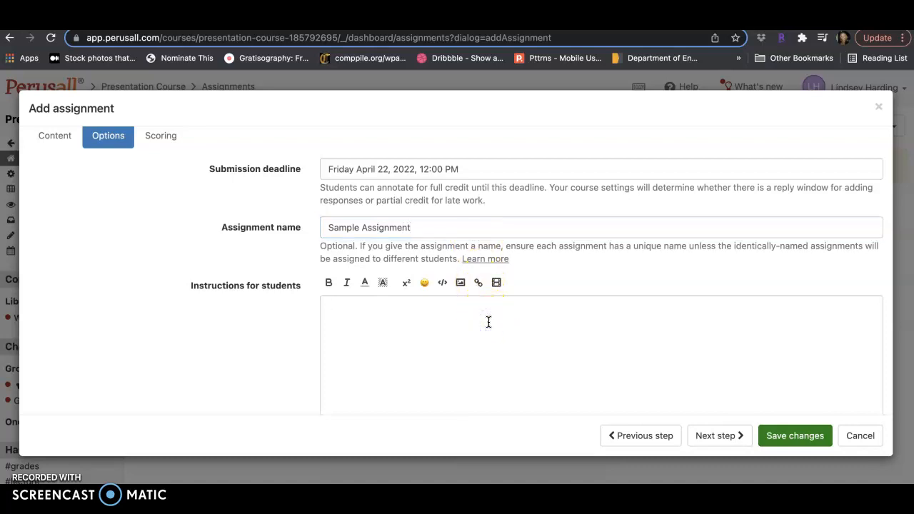
{"action": "scroll", "coordinate": [488, 322], "scroll_direction": "down", "scroll_amount": 1}
{"action": "scroll", "coordinate": [489, 322], "scroll_direction": "down", "scroll_amount": 2}
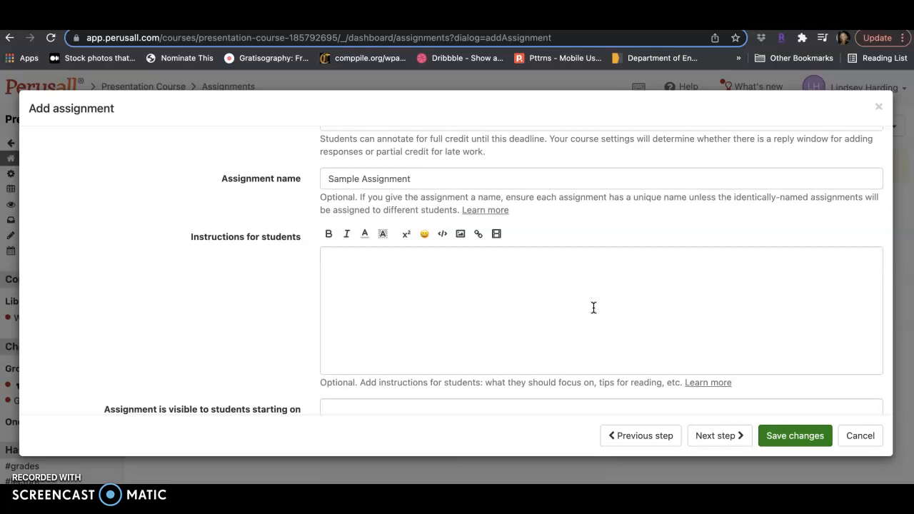
{"action": "type", "text": "Identify the main ideas."}
{"action": "key", "text": "Return"}
- Add "Pose at least one question for discussion." as the second line of the student instructions
{"action": "type", "text": "Pose at"}
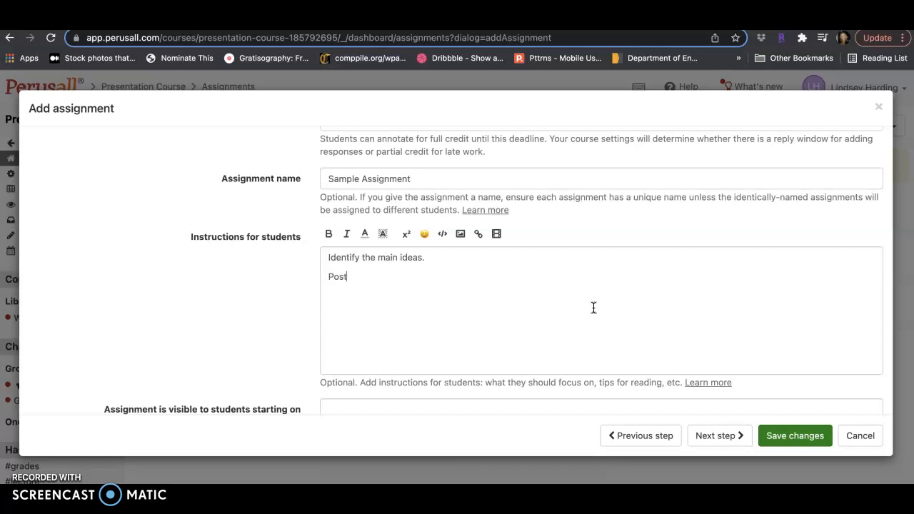
{"action": "type", "text": " lest one"}
{"action": "key", "text": "BackSpace"}
{"action": "key", "text": "BackSpace"}
{"action": "key", "text": "BackSpace"}
{"action": "key", "text": "BackSpace"}
{"action": "key", "text": "BackSpace"}
{"action": "key", "text": "BackSpace"}
{"action": "type", "text": "ast one question f"}
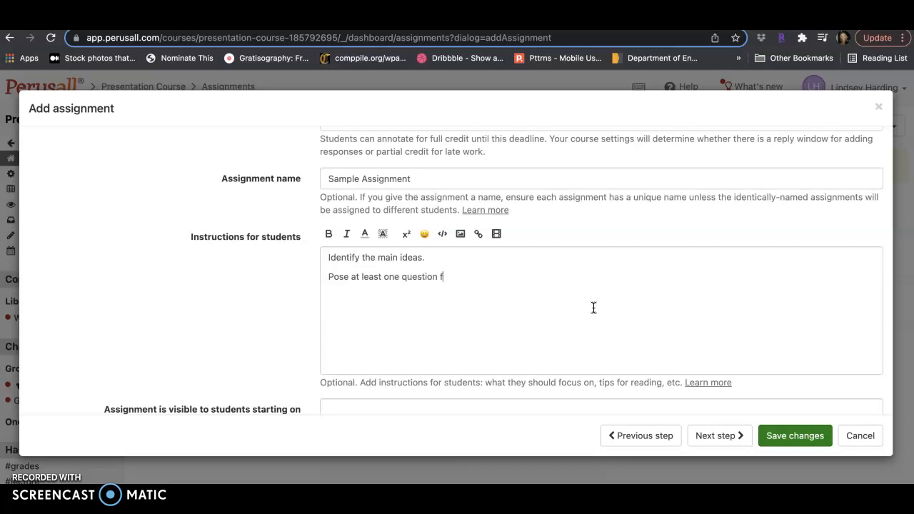
{"action": "type", "text": "or discussion."}
- Add "Comment on an interesting quotation/passage." as the third line of the student instructions
{"action": "key", "text": "Return"}
{"action": "type", "text": "Comment on "}
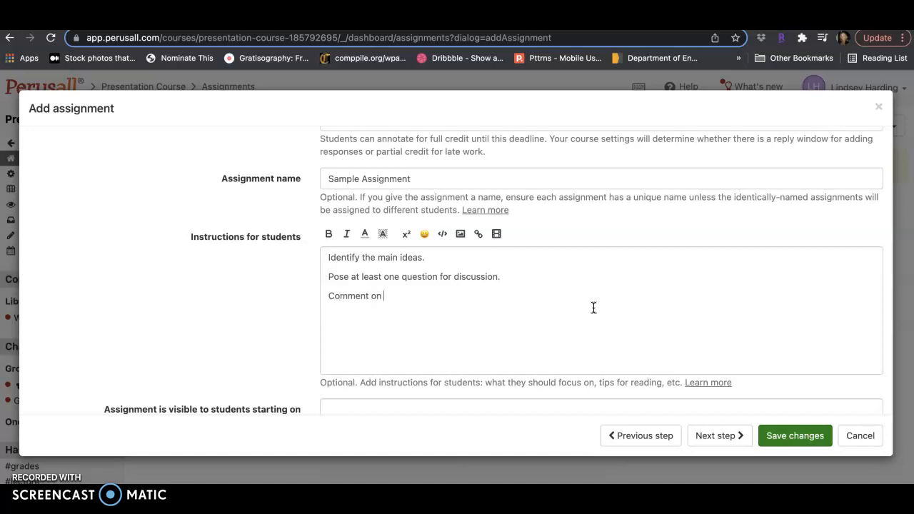
{"action": "type", "text": "an interesting quotation/passage."}
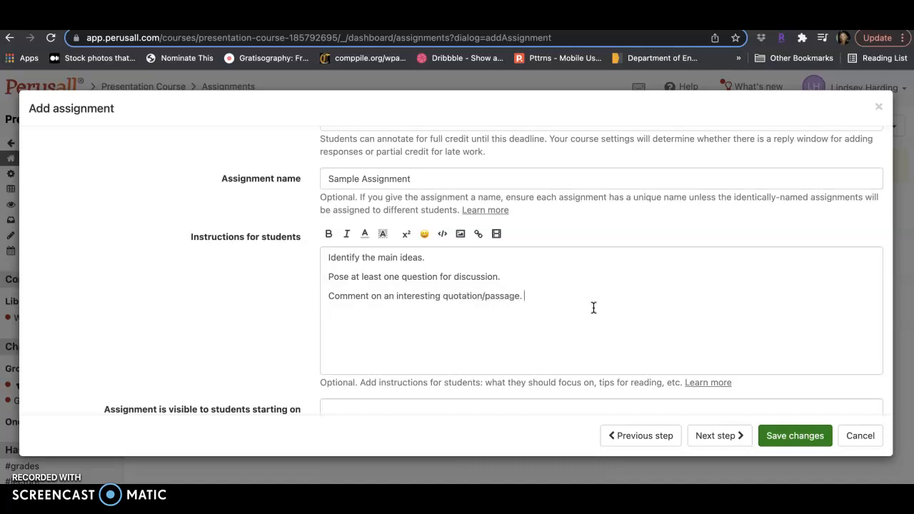
{"action": "left_click", "coordinate": [592, 293]}
{"action": "scroll", "coordinate": [585, 292], "scroll_direction": "down", "scroll_amount": 1}
{"action": "left_click", "coordinate": [569, 282]}
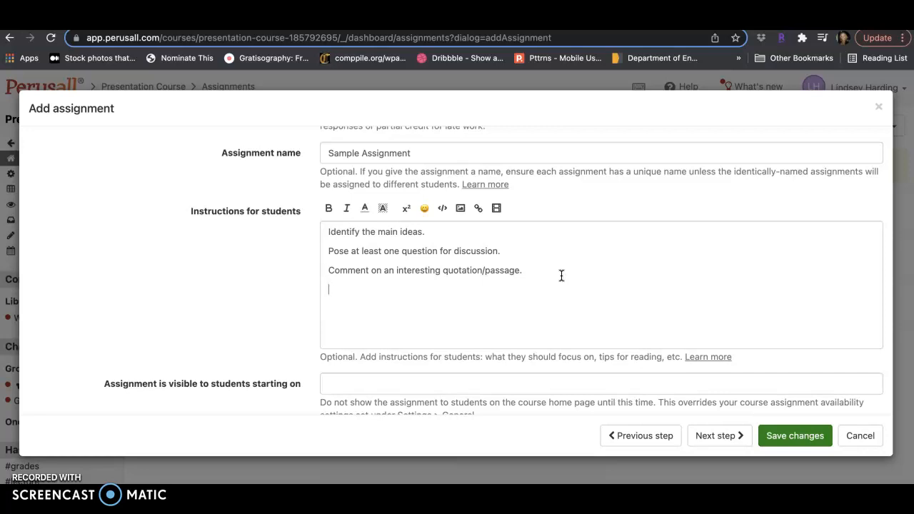
- Finish the student instructions with the line "Aim to contribute at least ten times to our conversations."
{"action": "type", "text": "Aim to "}
{"action": "type", "text": "e"}
{"action": "type", "text": "ontribute at leas"}
{"action": "type", "text": "t ten times t"}
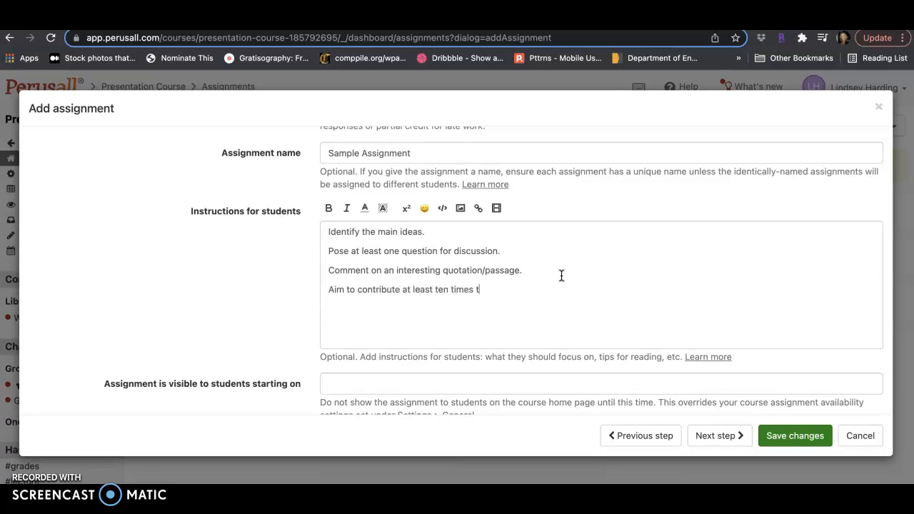
{"action": "type", "text": "o our conversations."}
- Make the assignment visible to students starting on Tuesday April 12, 2022, 12:00 PM
{"action": "scroll", "coordinate": [586, 310], "scroll_direction": "down", "scroll_amount": 3}
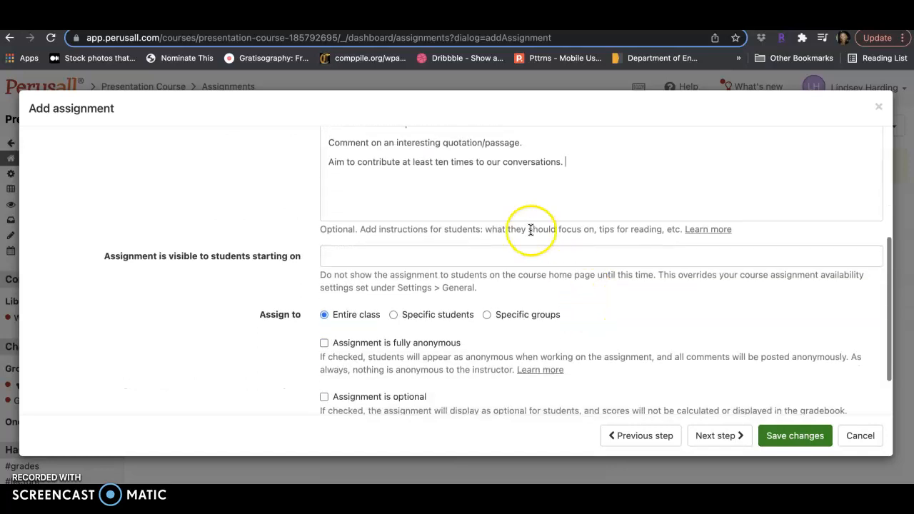
{"action": "left_click", "coordinate": [551, 252]}
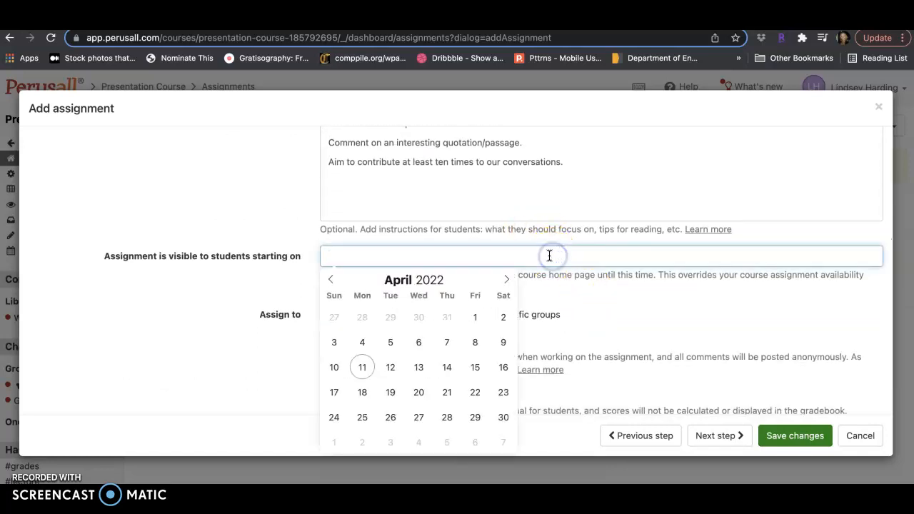
{"action": "left_click", "coordinate": [363, 367]}
{"action": "left_click", "coordinate": [392, 367]}
{"action": "left_click", "coordinate": [392, 368]}
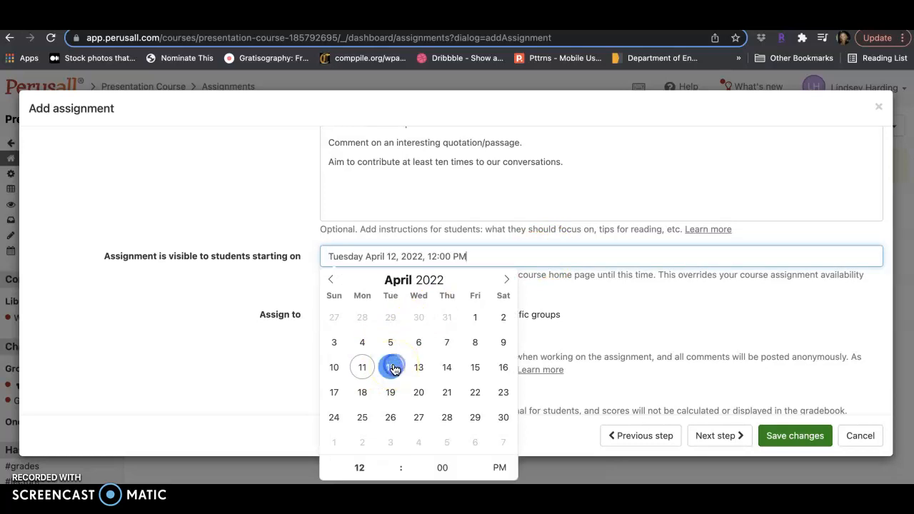
- Leave the assignment on the course scoring settings and save it
{"action": "scroll", "coordinate": [521, 291], "scroll_direction": "down", "scroll_amount": 2}
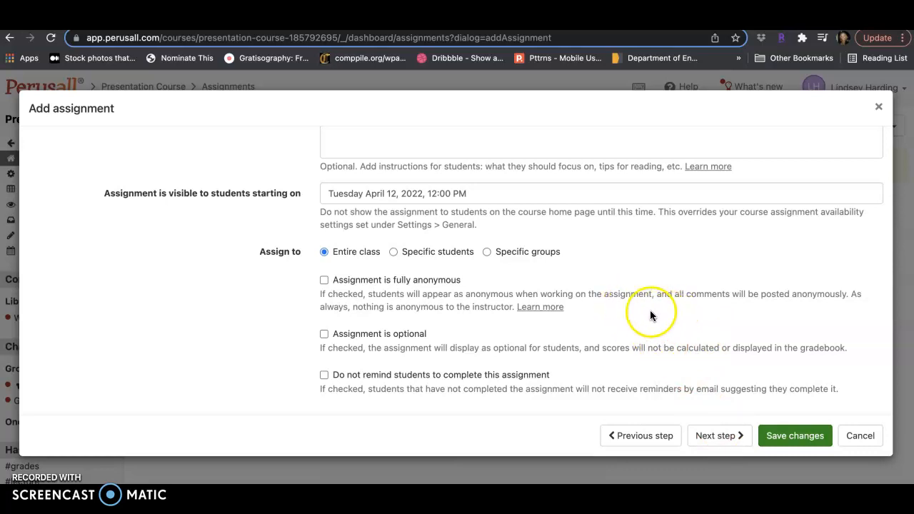
{"action": "left_click", "coordinate": [734, 438]}
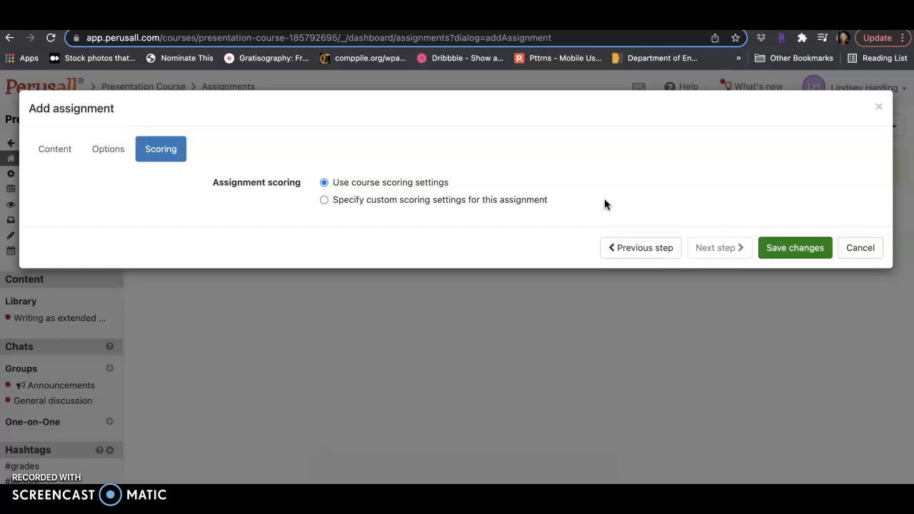
{"action": "left_click", "coordinate": [773, 250]}
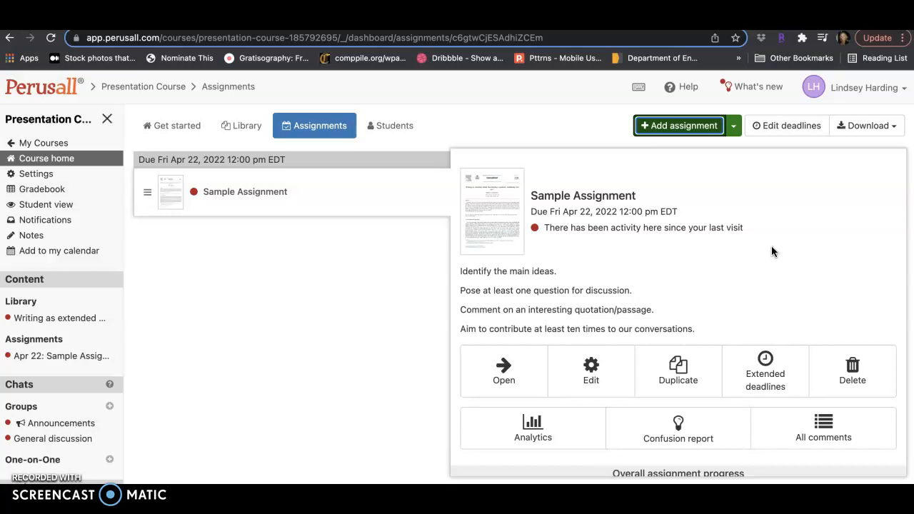
- Review the Sample Assignment's management options and overall progress, and open its assigned document
{"action": "scroll", "coordinate": [789, 255], "scroll_direction": "down", "scroll_amount": 1}
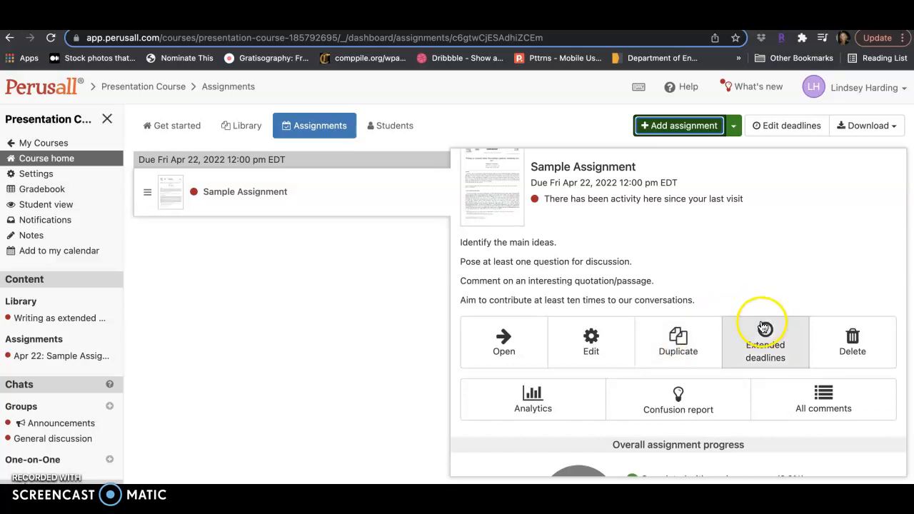
{"action": "scroll", "coordinate": [809, 259], "scroll_direction": "down", "scroll_amount": 2}
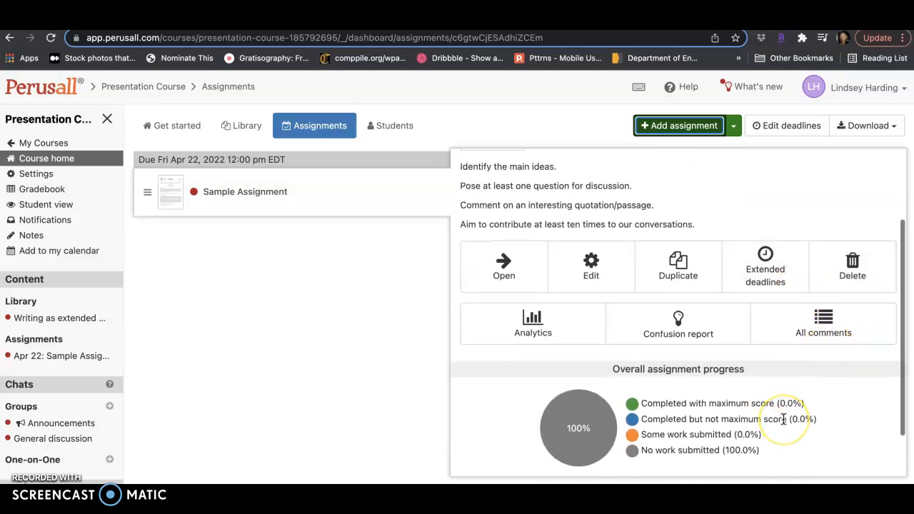
{"action": "scroll", "coordinate": [784, 421], "scroll_direction": "down", "scroll_amount": 2}
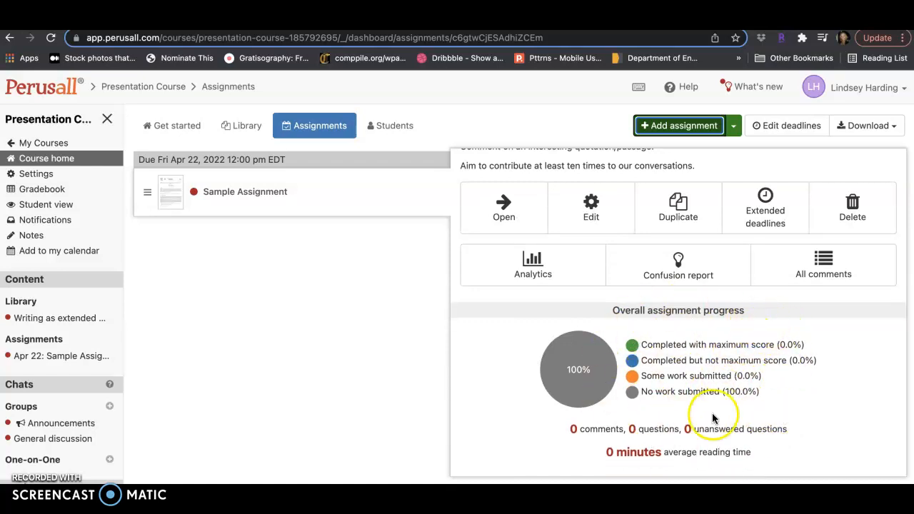
{"action": "scroll", "coordinate": [721, 400], "scroll_direction": "up", "scroll_amount": 3}
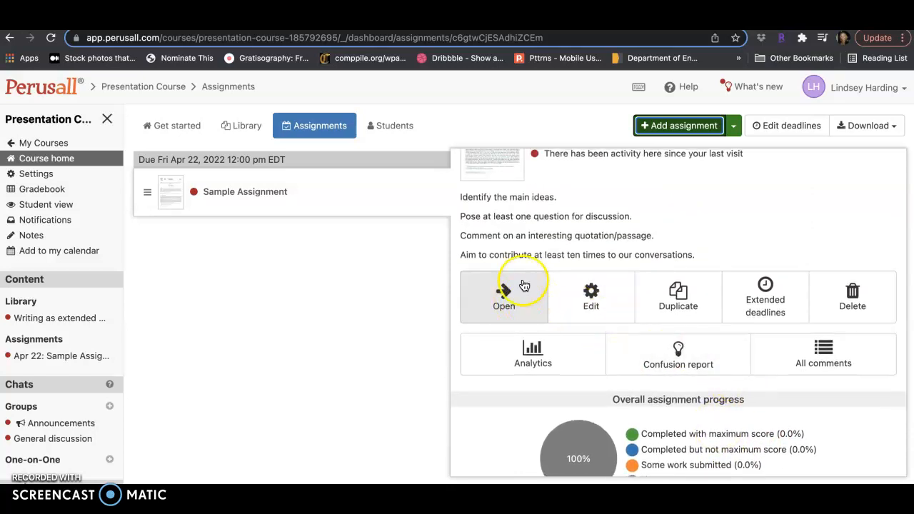
{"action": "scroll", "coordinate": [540, 246], "scroll_direction": "up", "scroll_amount": 2}
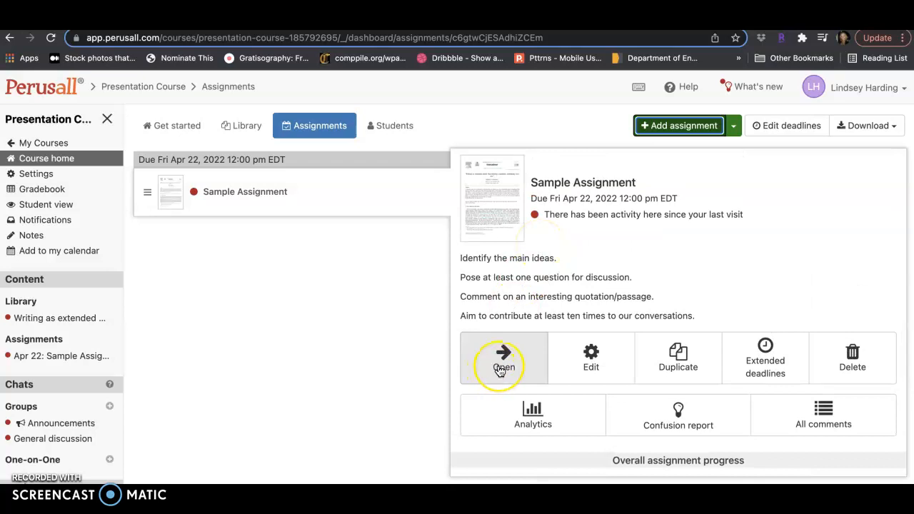
{"action": "left_click", "coordinate": [502, 368]}
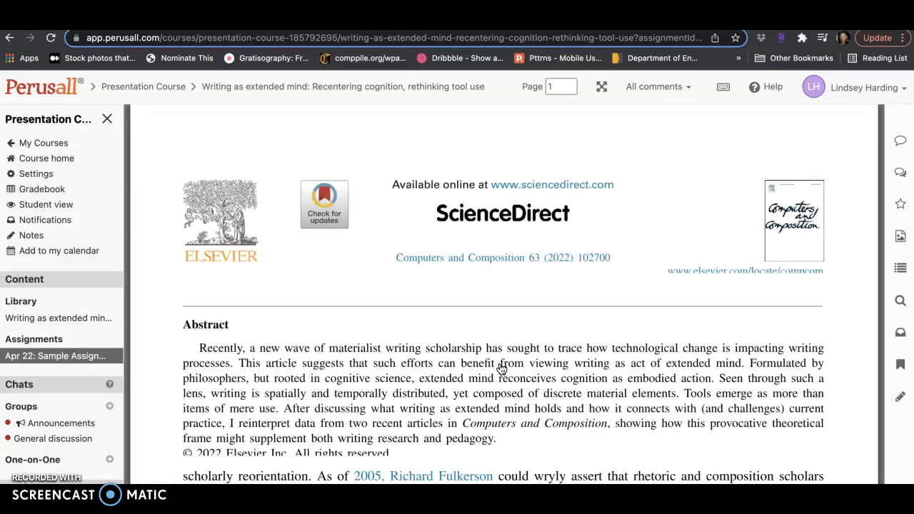